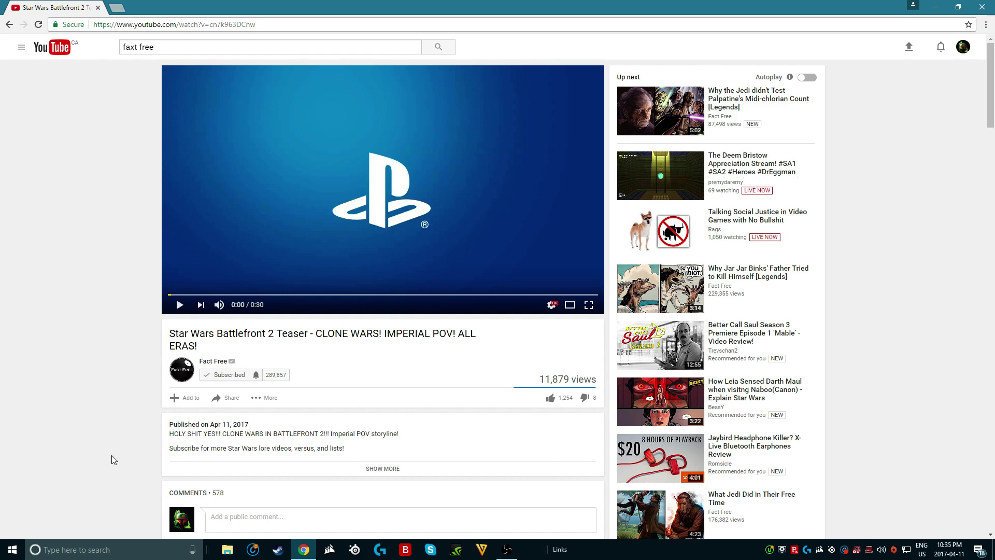
Step: Play the Battlefront 2 teaser, rewind to about 0:18, then pause at 0:25
left_click(220, 254)
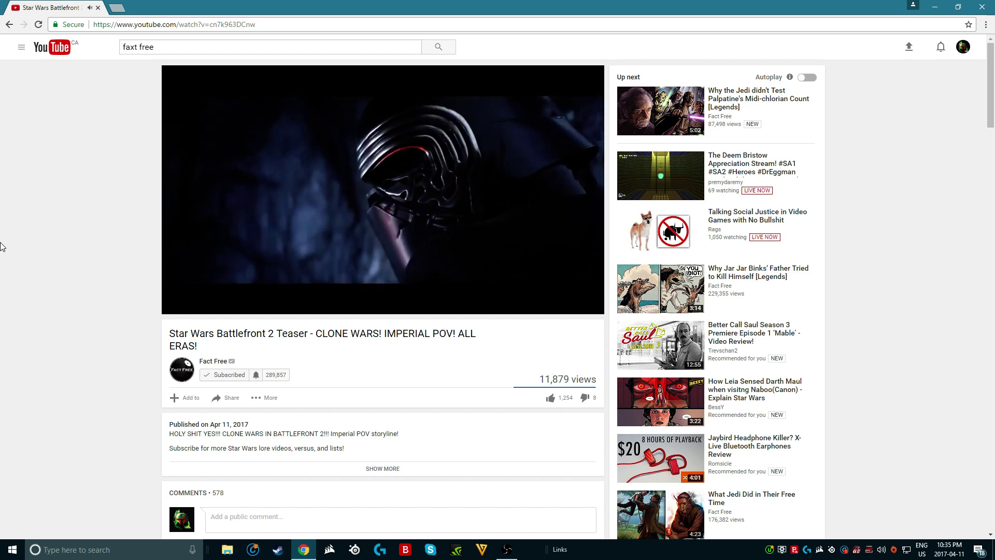
left_click(229, 180)
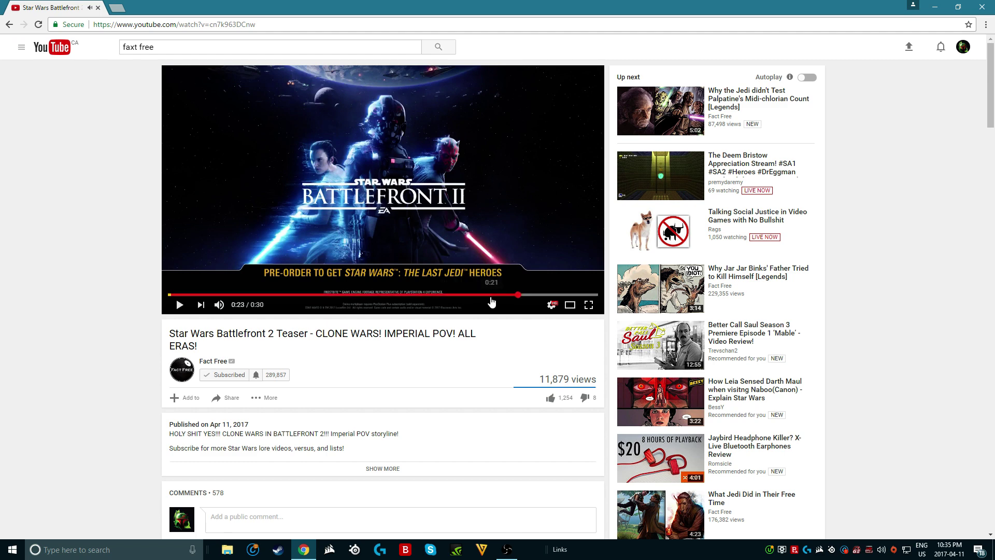
left_click_drag(430, 295, 448, 298)
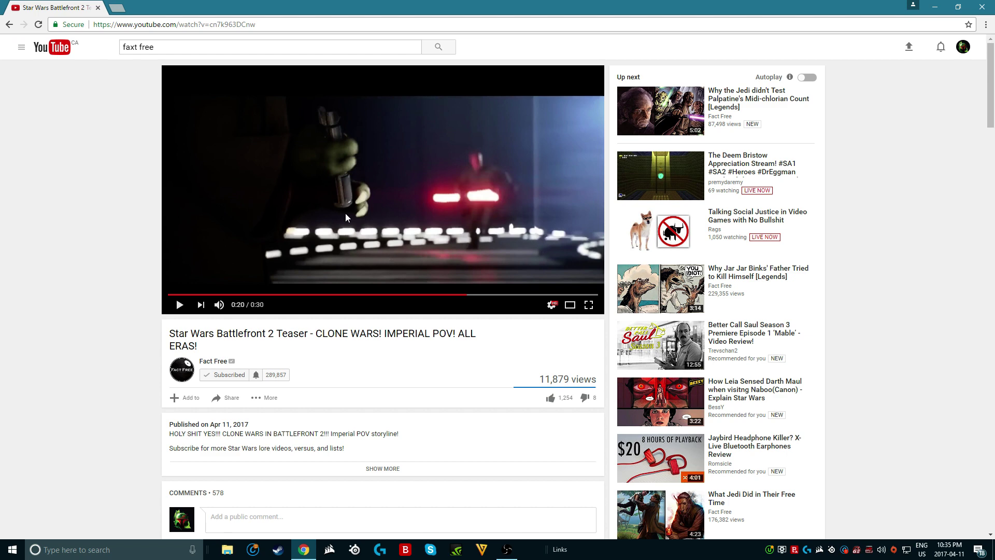
left_click(252, 236)
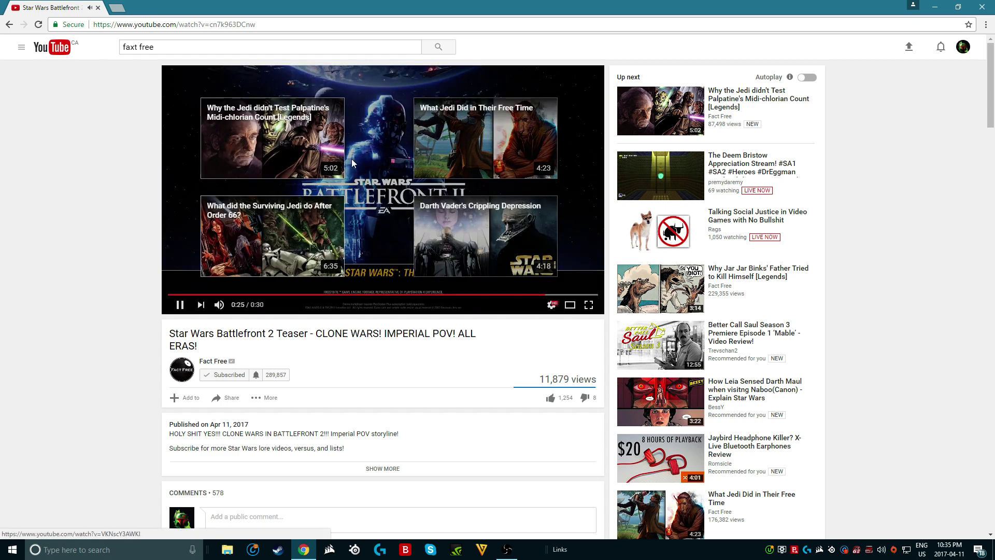
left_click(363, 169)
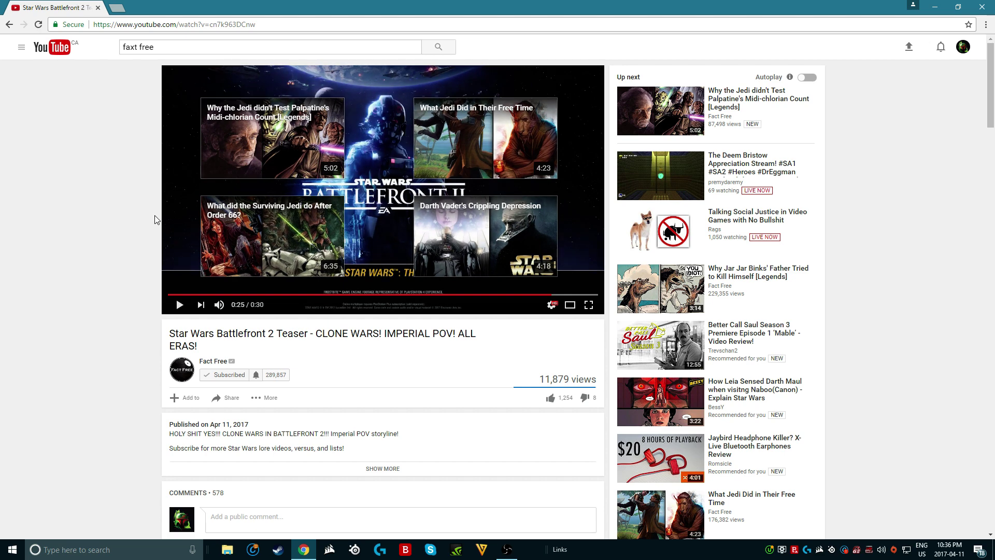
Step: Jump the teaser back to the start of the progress bar and let it run
left_click(168, 295)
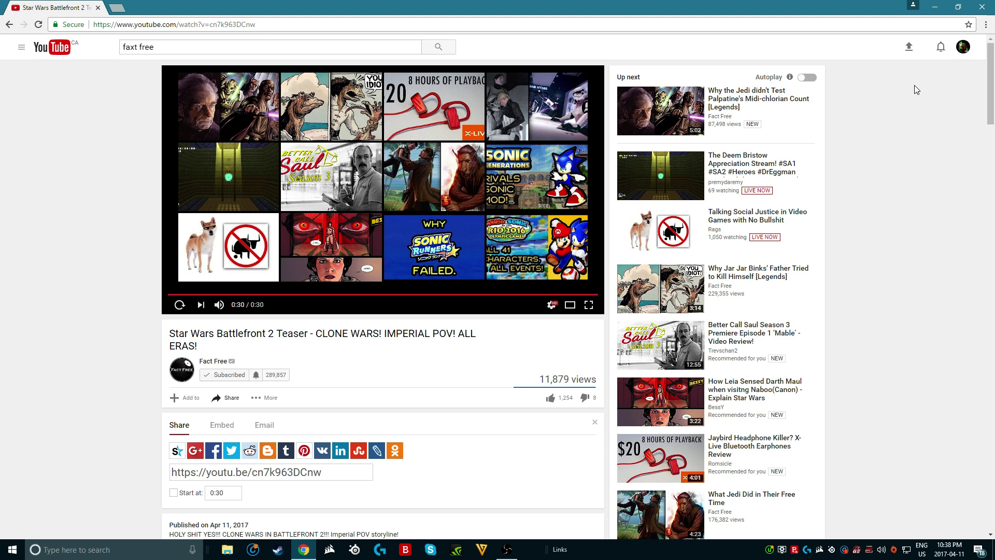
mouse_move(218, 304)
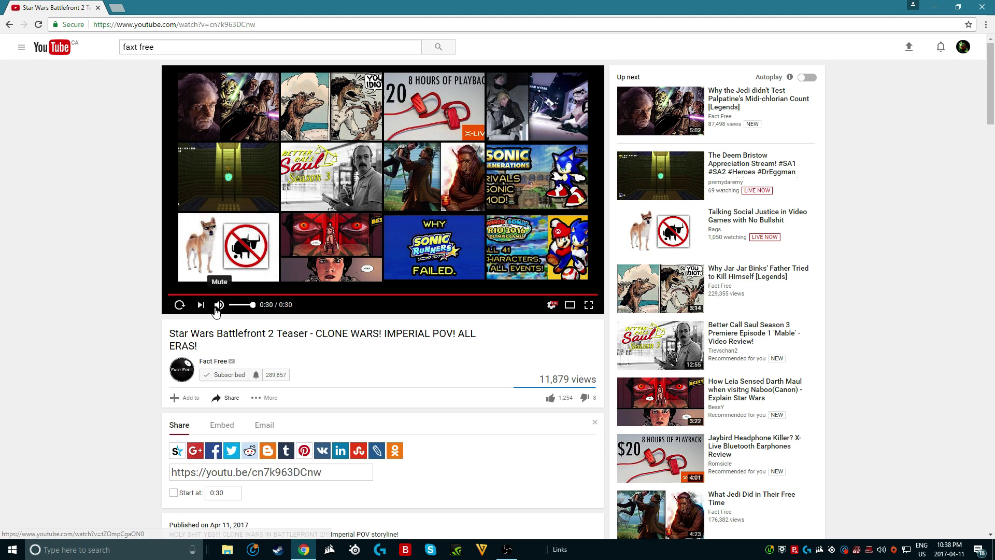
Step: Replay the finished teaser from the start, pausing and resuming it briefly
left_click(180, 306)
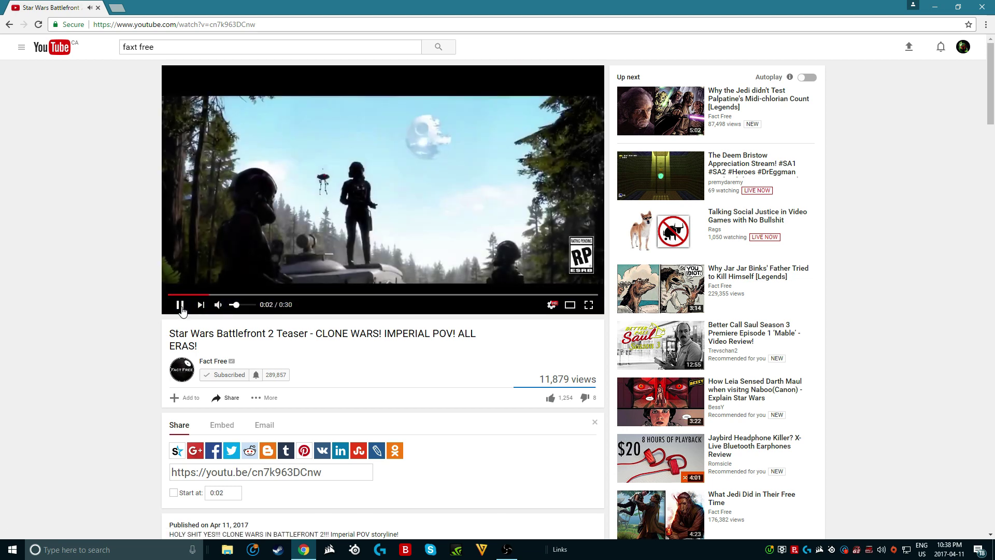
left_click(240, 196)
left_click(234, 210)
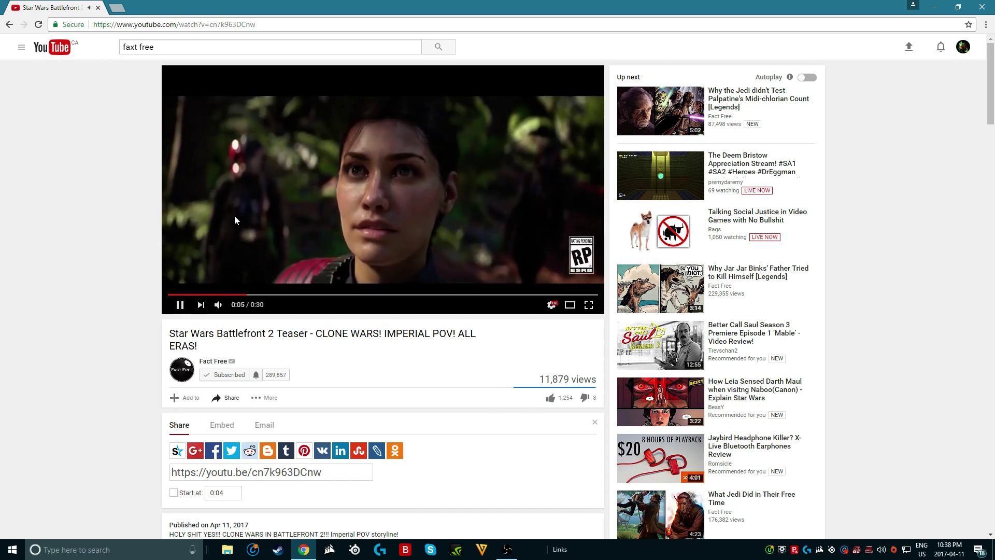
left_click(236, 232)
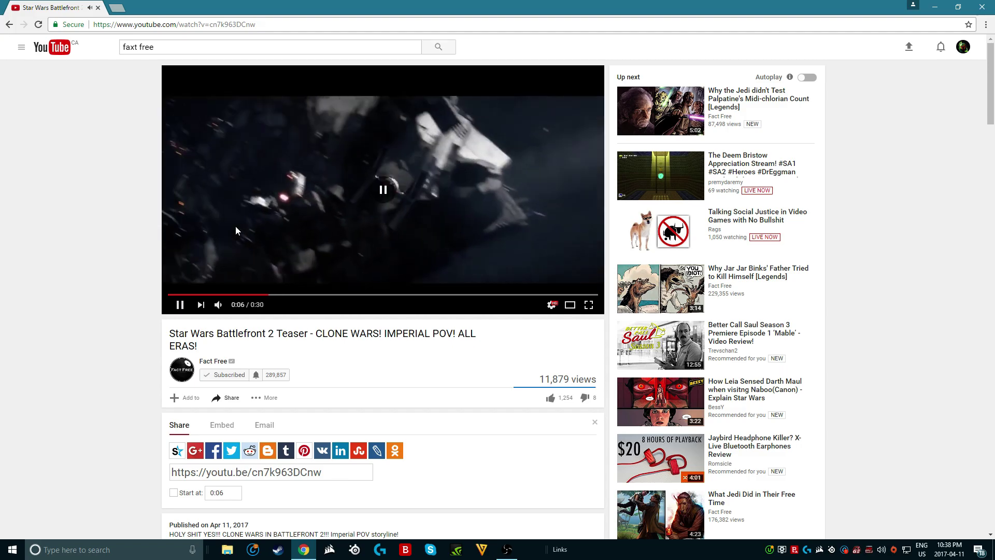
Step: Watch the teaser full screen, pause at 0:07, resume, then exit full screen
double_click(235, 227)
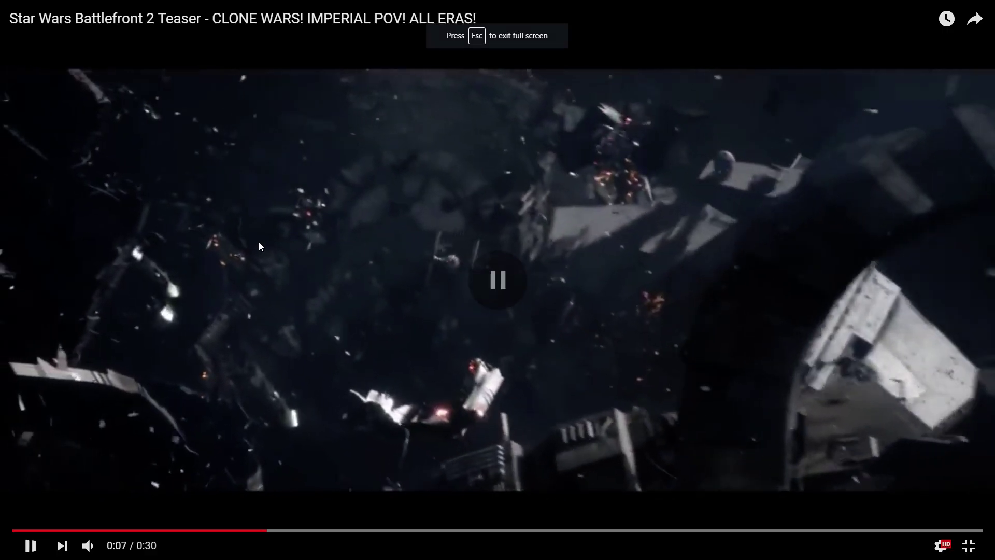
left_click(257, 246)
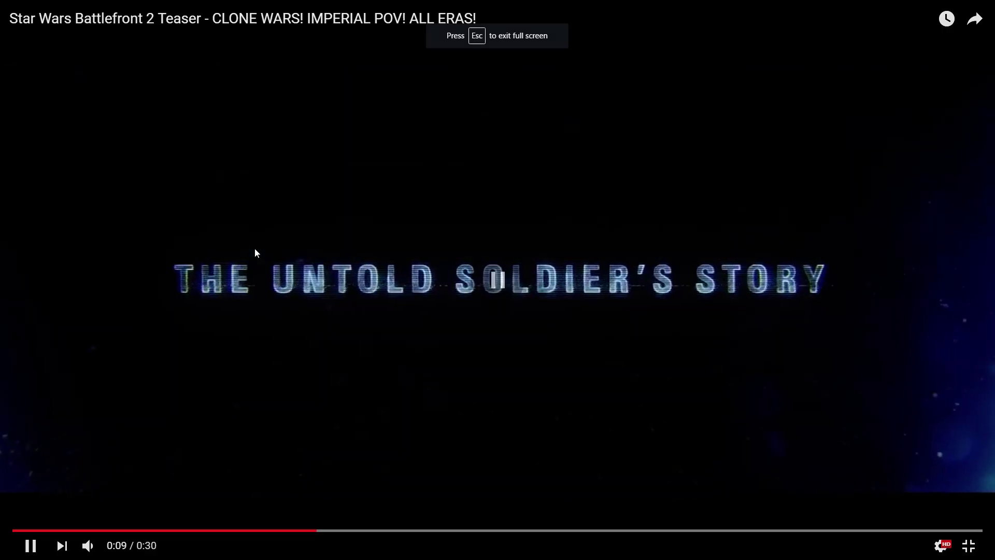
double_click(255, 249)
left_click(255, 249)
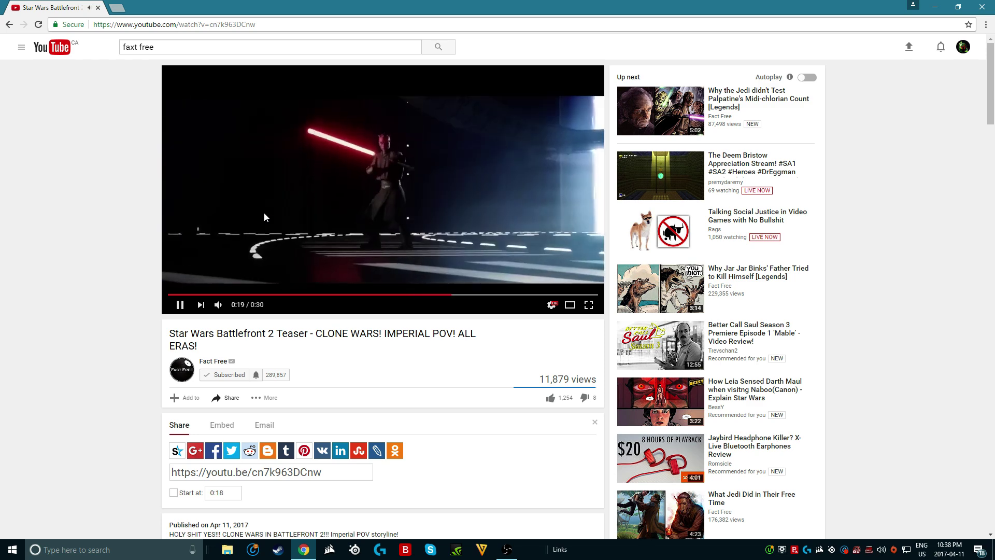
Step: Pause on the red double-bladed lightsaber scene at 0:19, go full screen, and resume
left_click(270, 219)
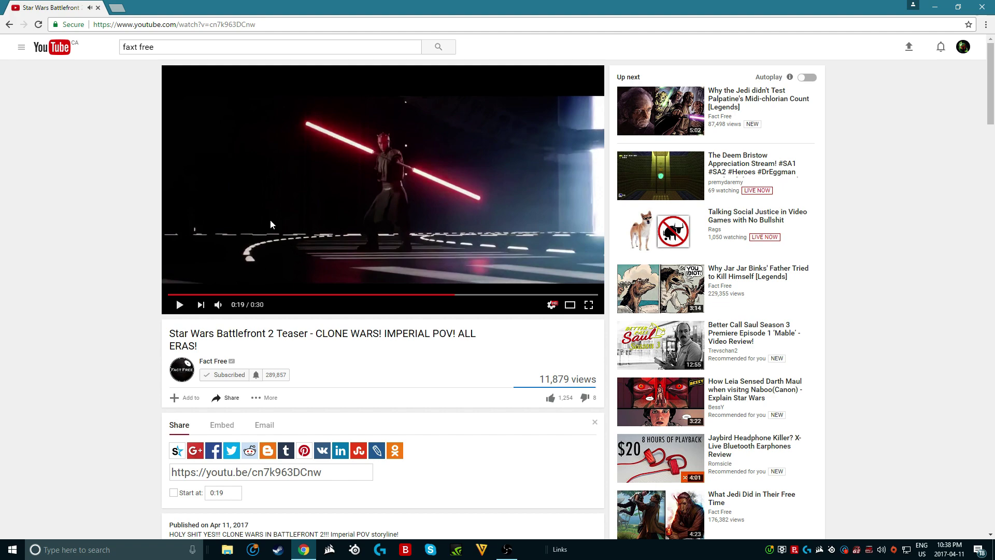
left_click(587, 304)
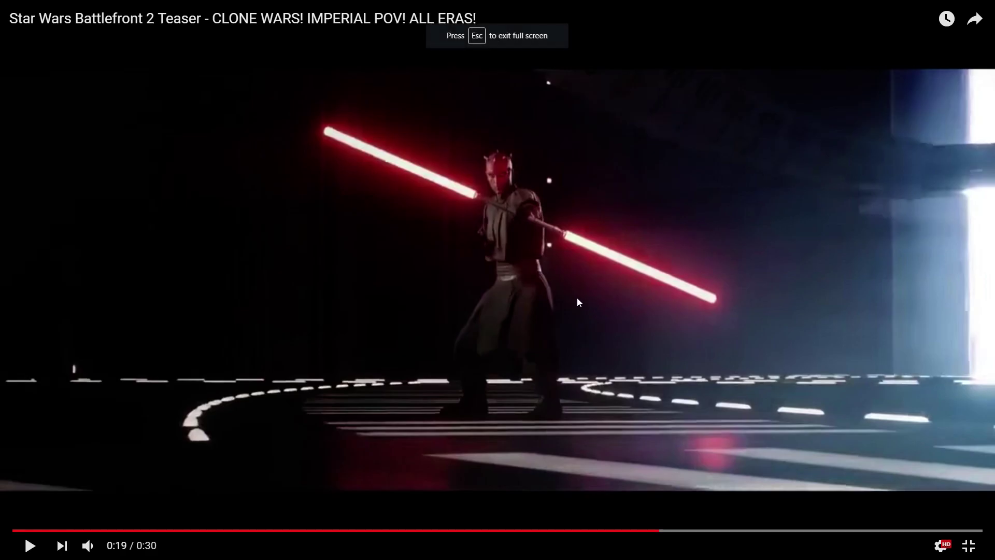
left_click(438, 288)
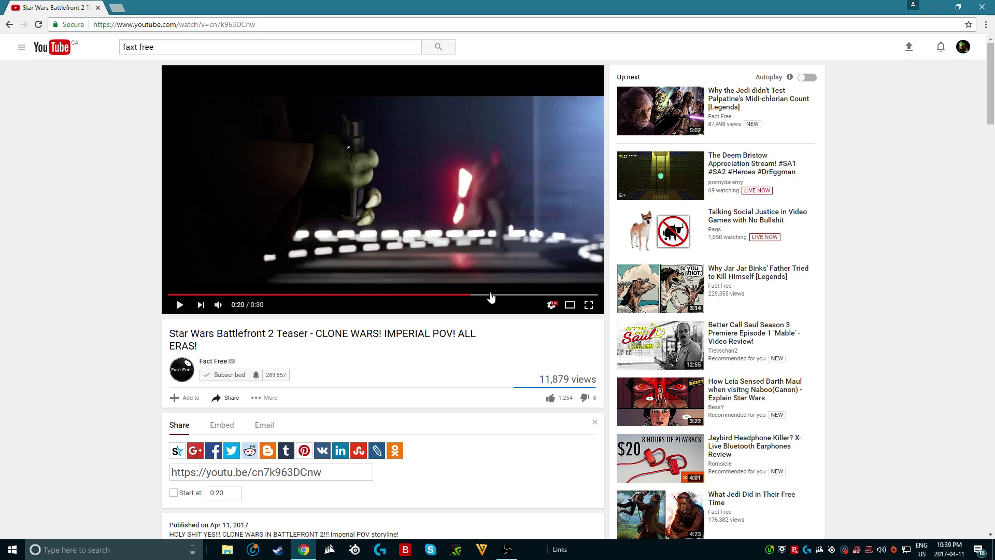
Step: Scrub between 0:20 and 0:21, pausing on the jungle running scene in full screen
left_click(487, 288)
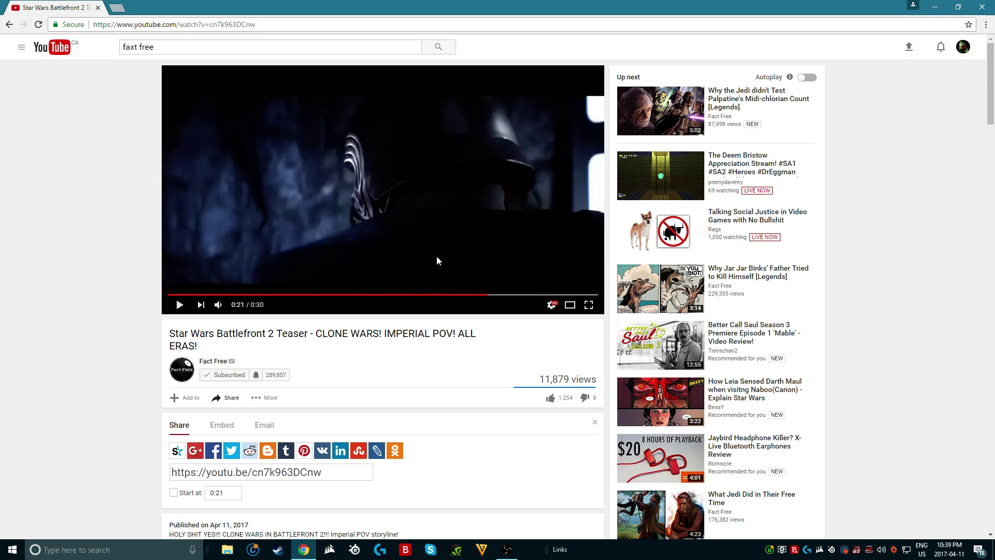
left_click(387, 254)
left_click(474, 293)
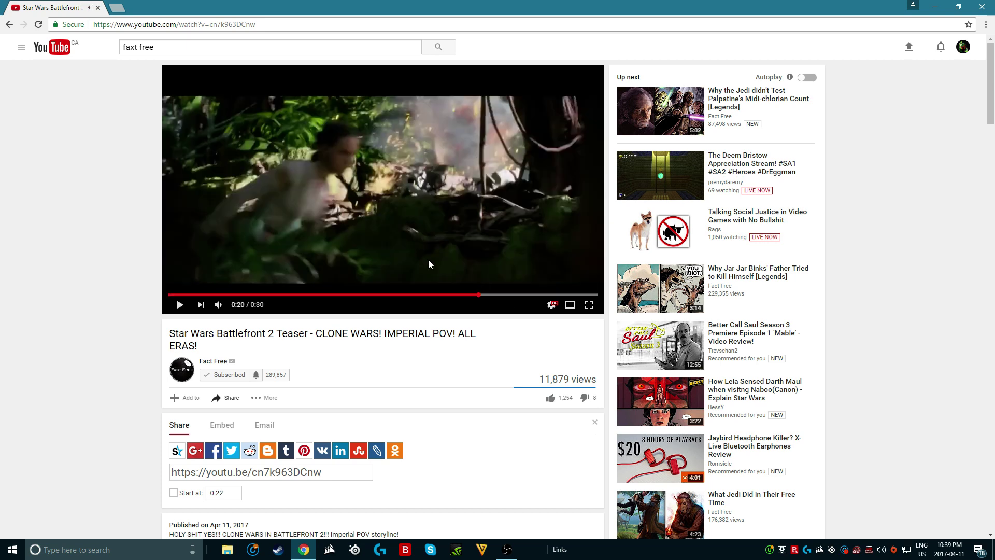
left_click(404, 248)
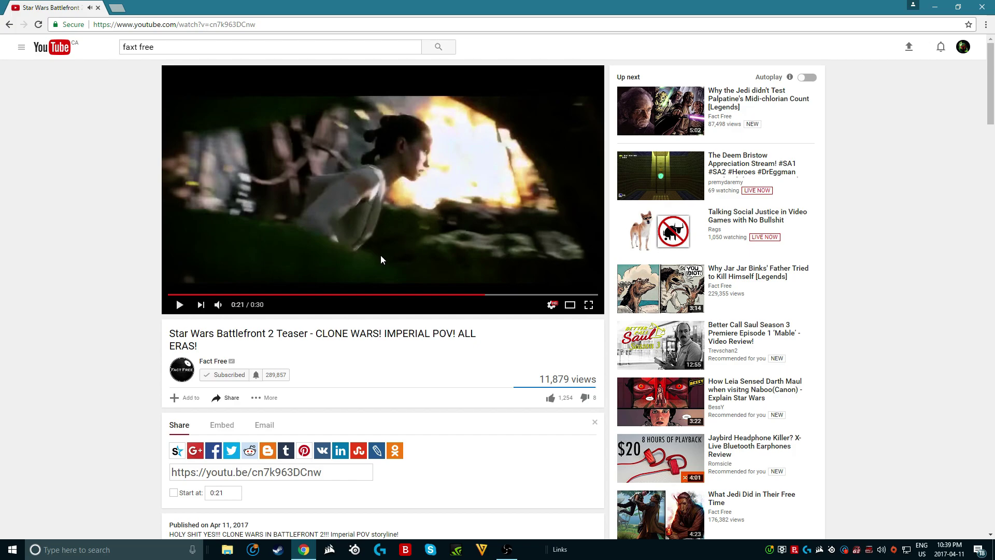
left_click(379, 256)
double_click(380, 254)
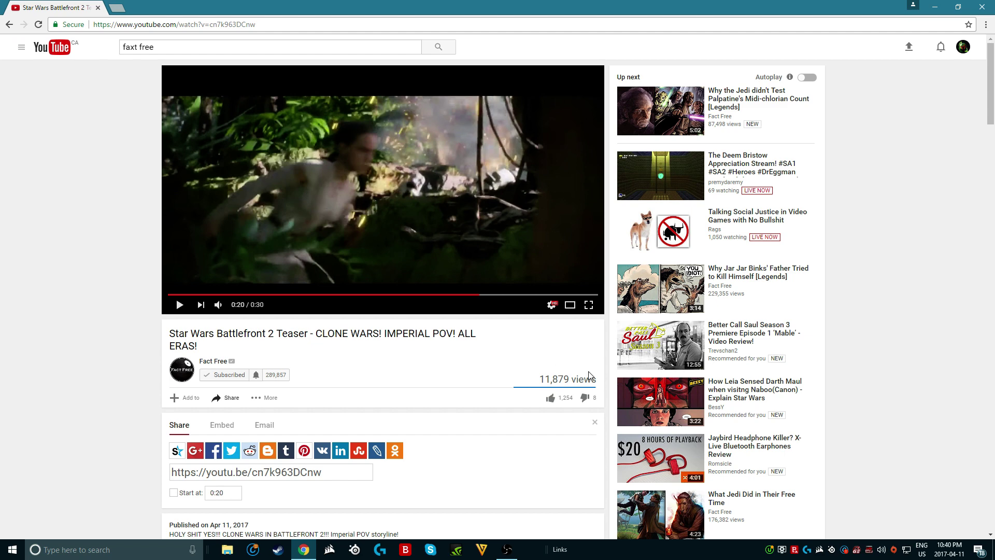
Step: Resume the teaser from 0:20, moving on to the Kylo Ren helmet close-up
left_click(458, 242)
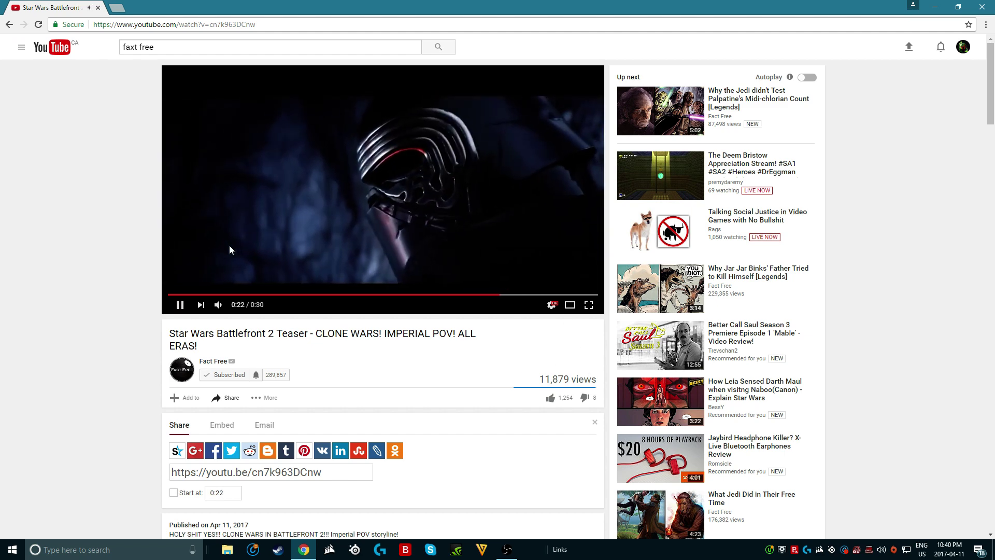